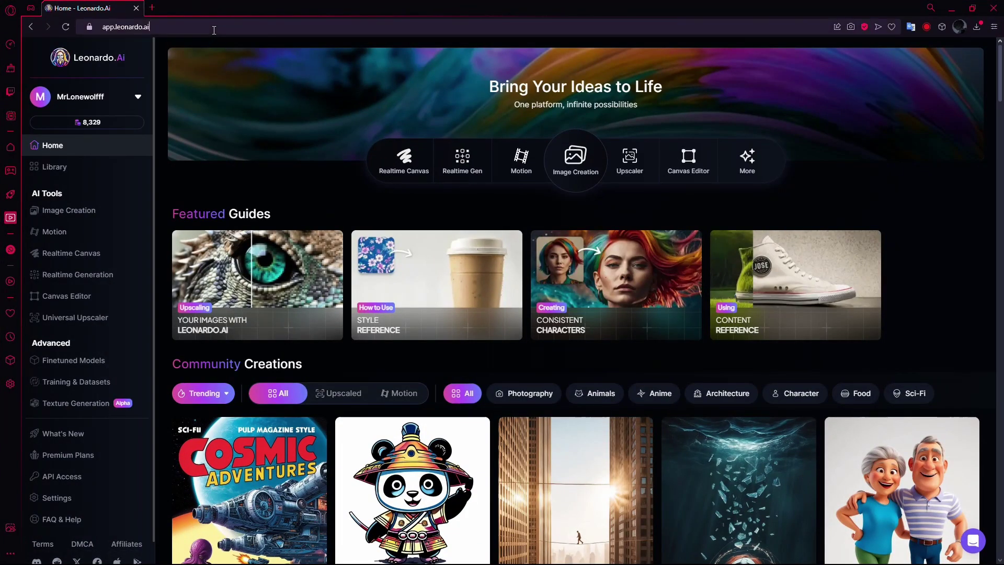
Select the Leonardo.Ai address in the address bar, then deselect it
left_click(213, 30)
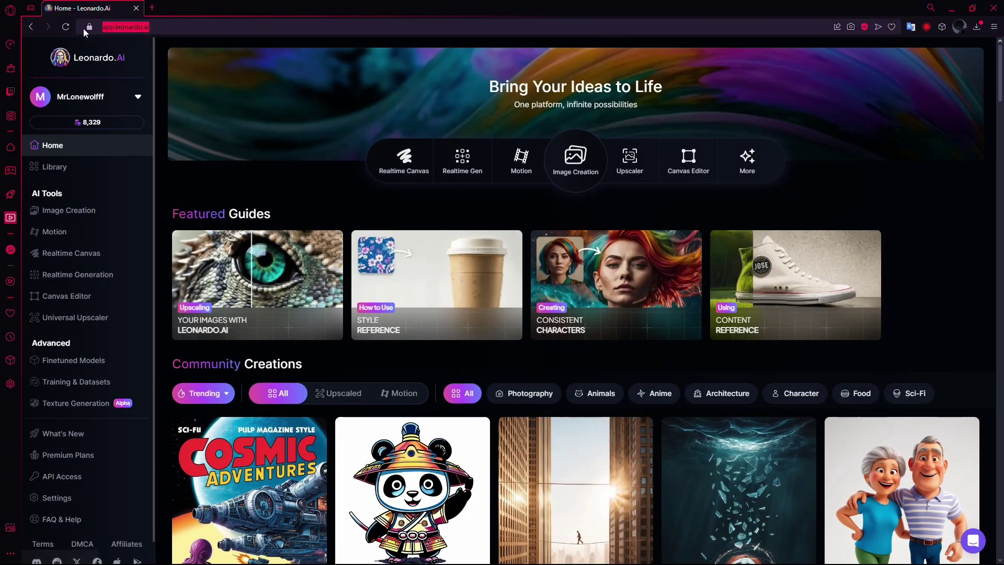
left_click(418, 203)
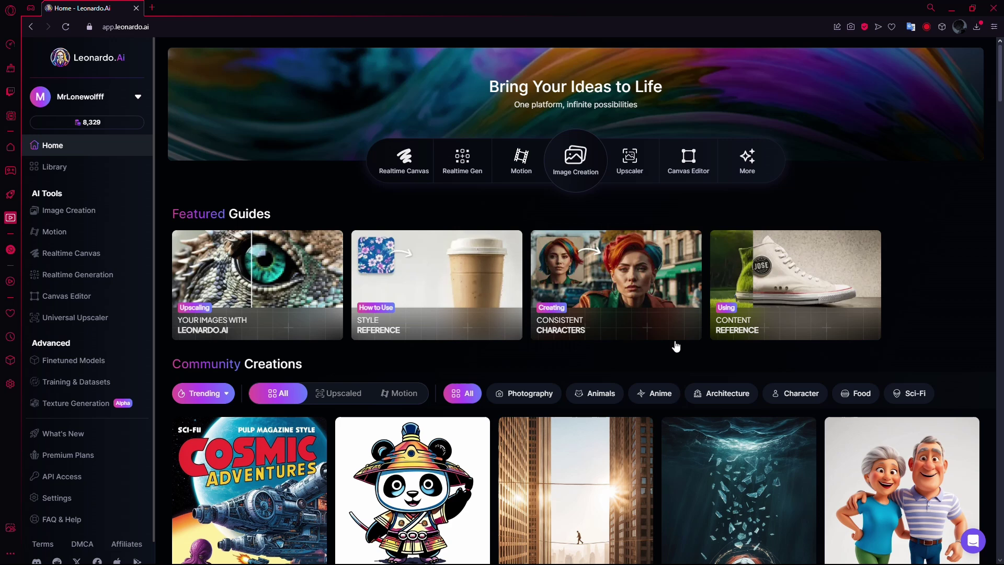
left_click(84, 169)
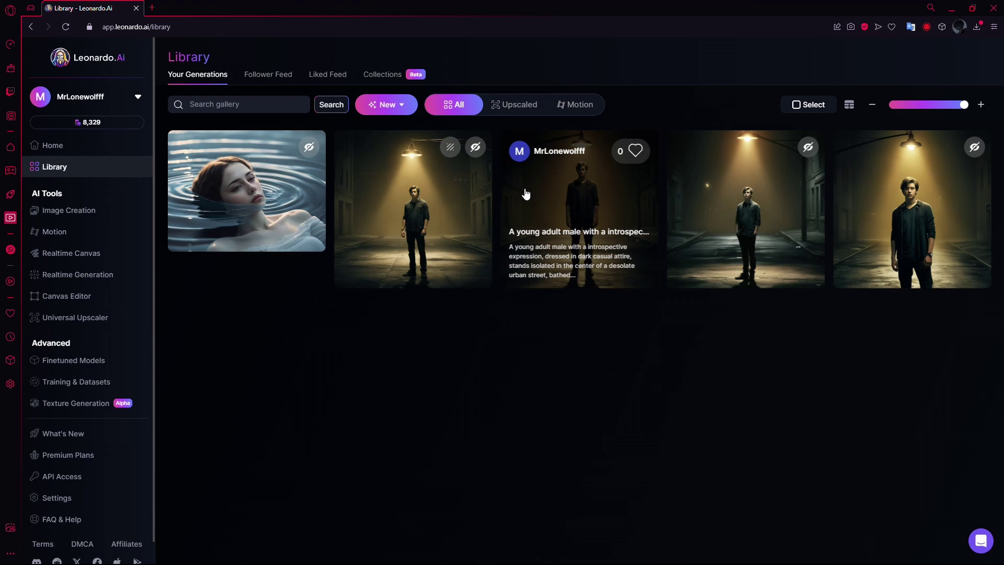
left_click(407, 212)
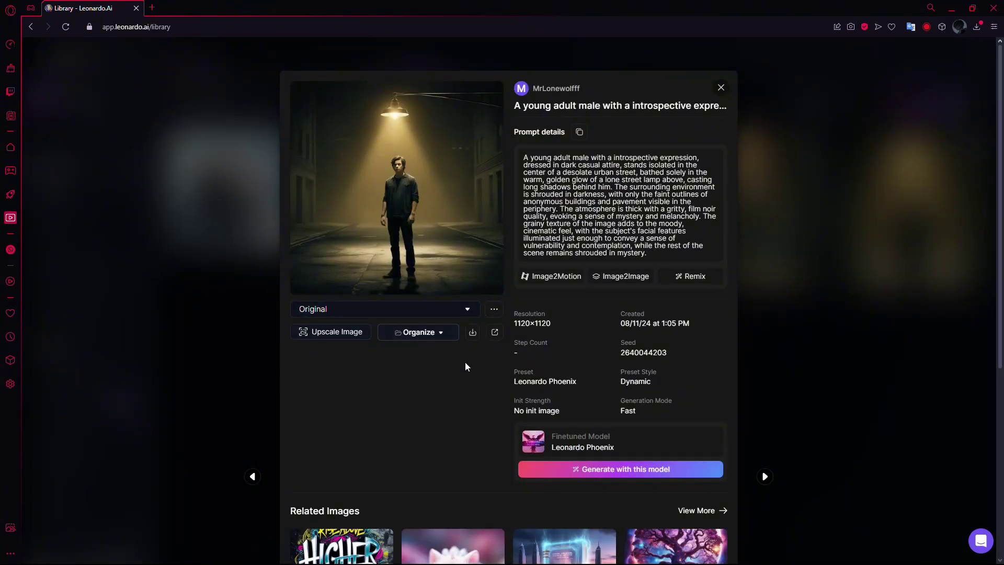
left_click(545, 280)
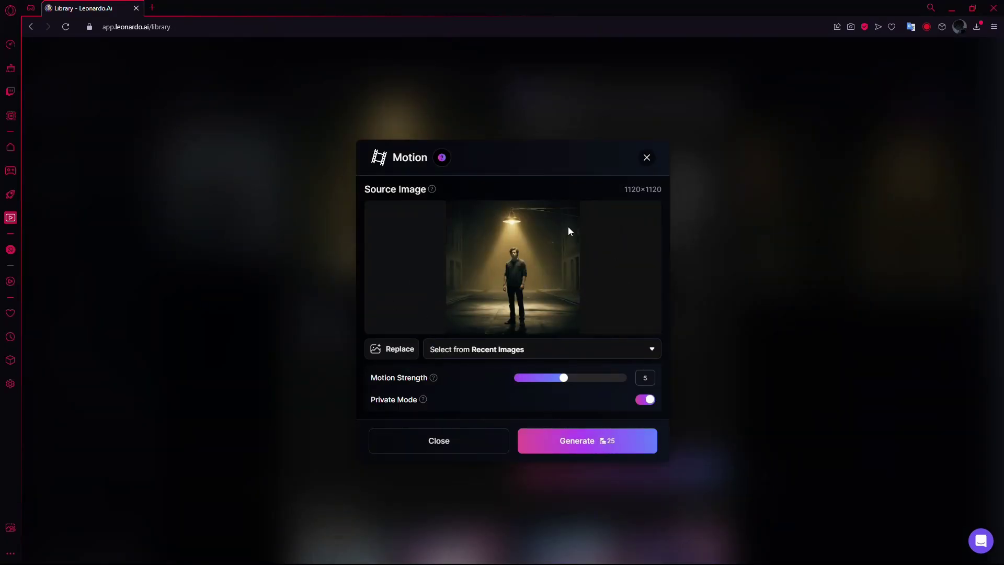
left_click(646, 157)
key("Escape")
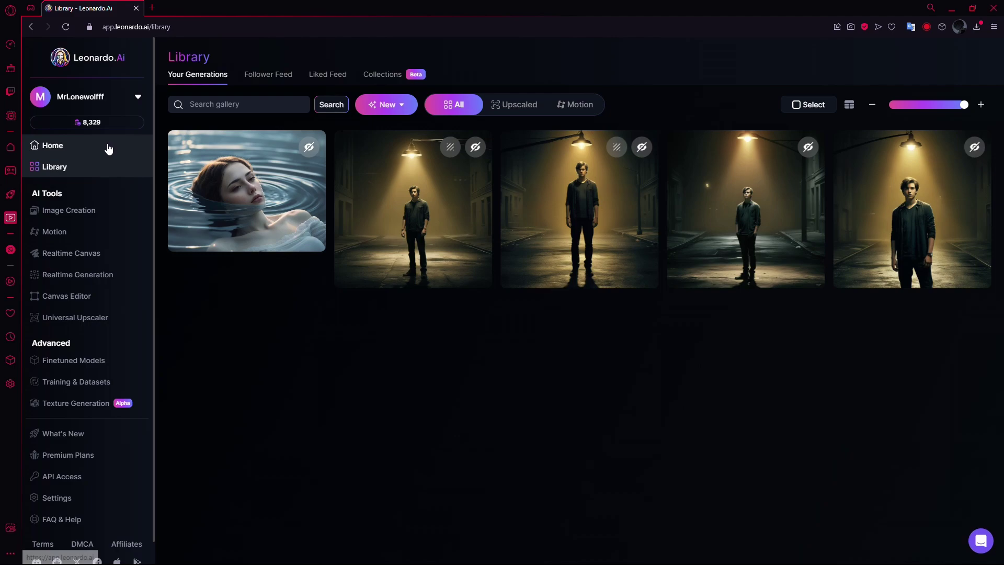
Return home and open the community image of the woman floating in water
left_click(108, 149)
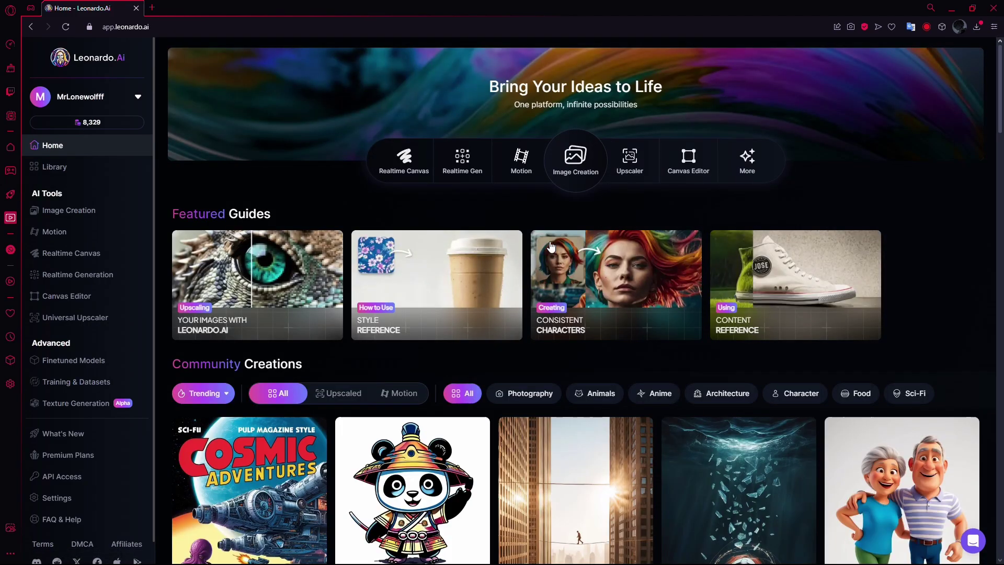
scroll(602, 273, "down", 4)
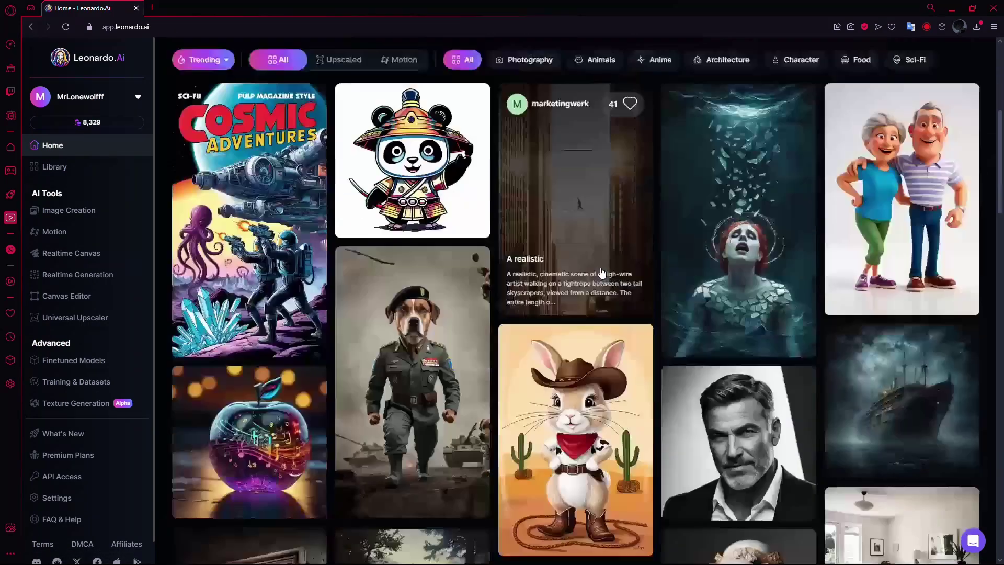
scroll(602, 272, "down", 4)
scroll(602, 266, "down", 4)
scroll(601, 267, "down", 4)
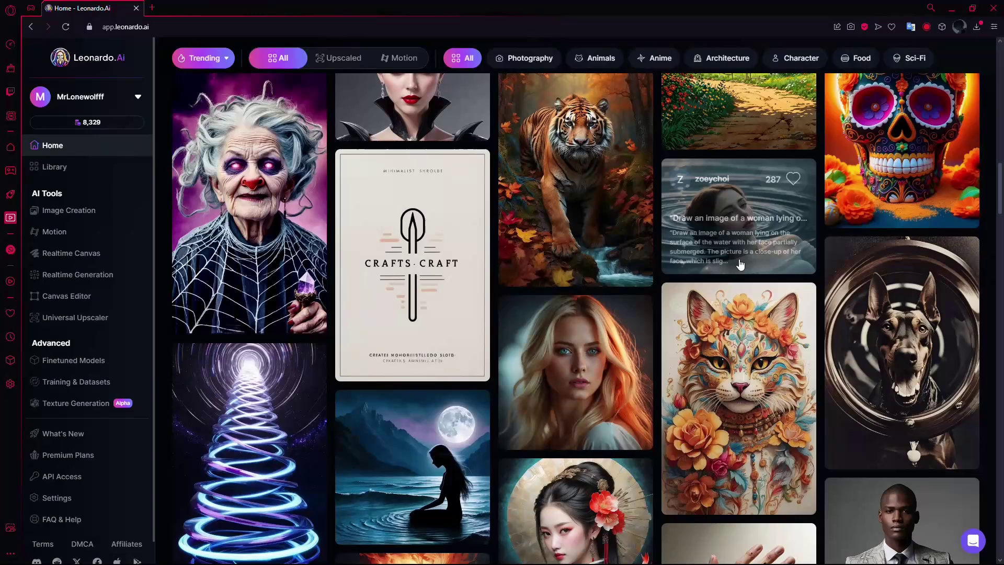
left_click(753, 221)
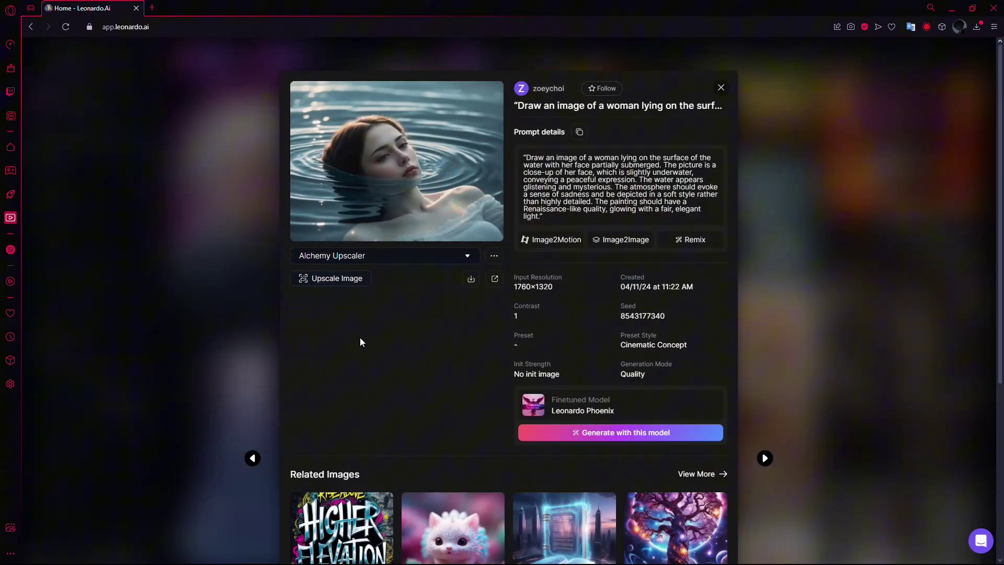
Generate an Image2Motion video of the floating woman at motion strength 5
left_click(552, 240)
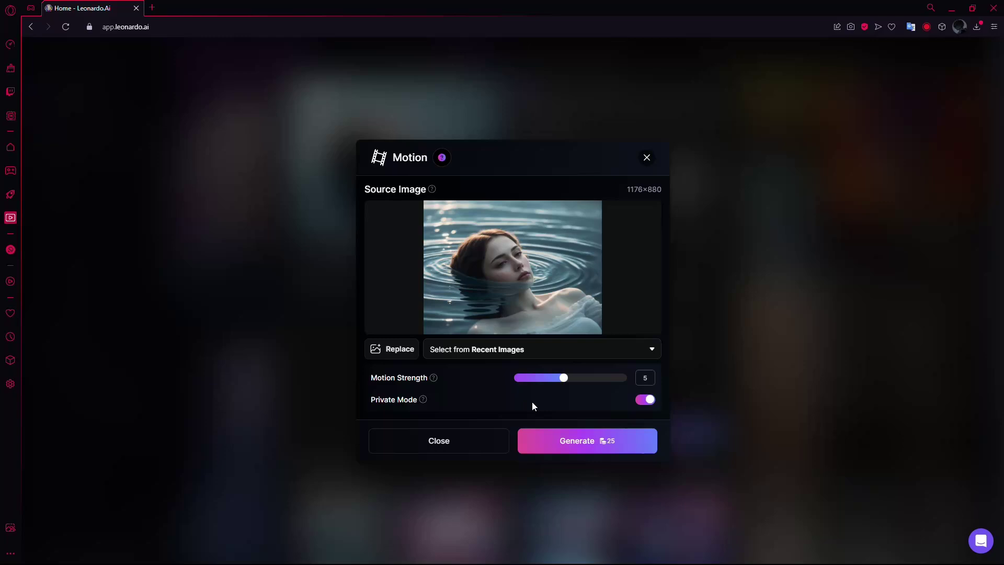
left_click_drag(563, 378, 579, 382)
left_click(584, 447)
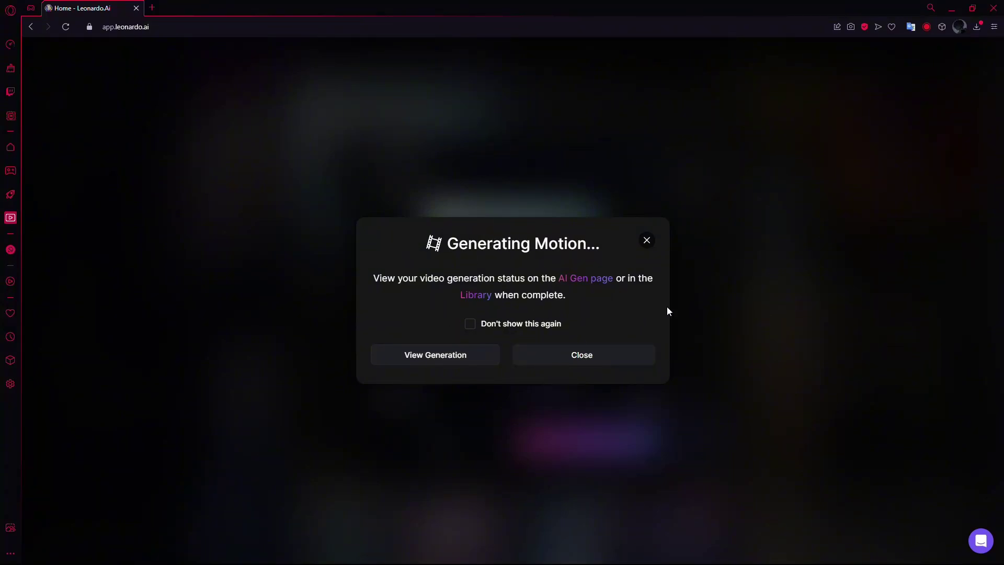
View the motion generation in progress and dismiss the Phoenix Image Guidance popup
left_click(436, 359)
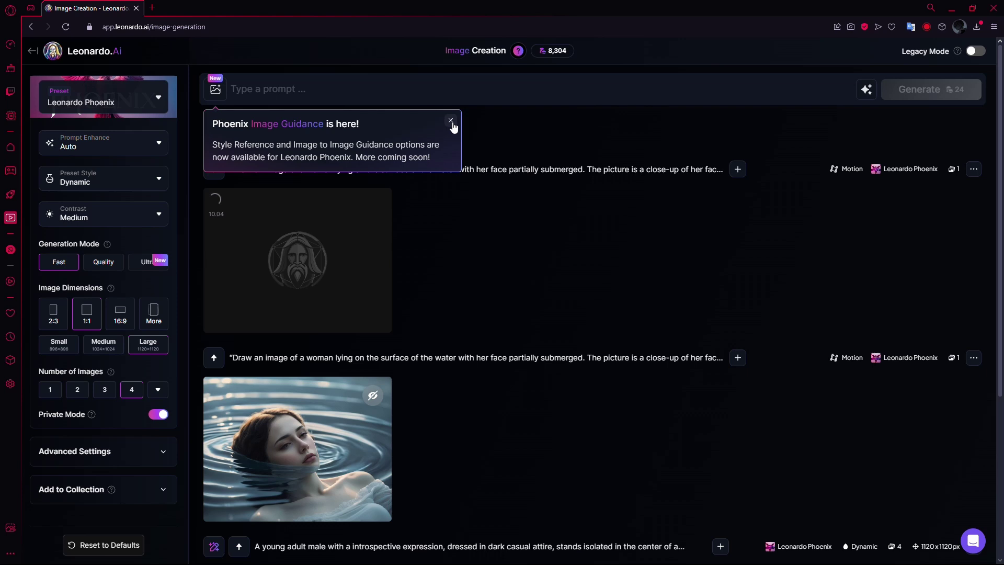
left_click(451, 123)
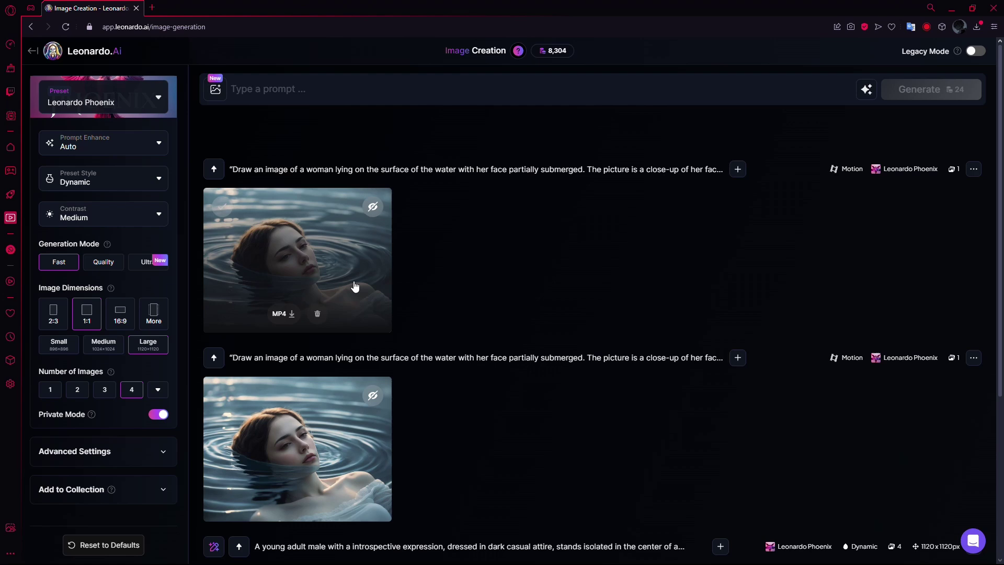
Open the completed four-second motion video of the woman in rippling water
left_click(293, 264)
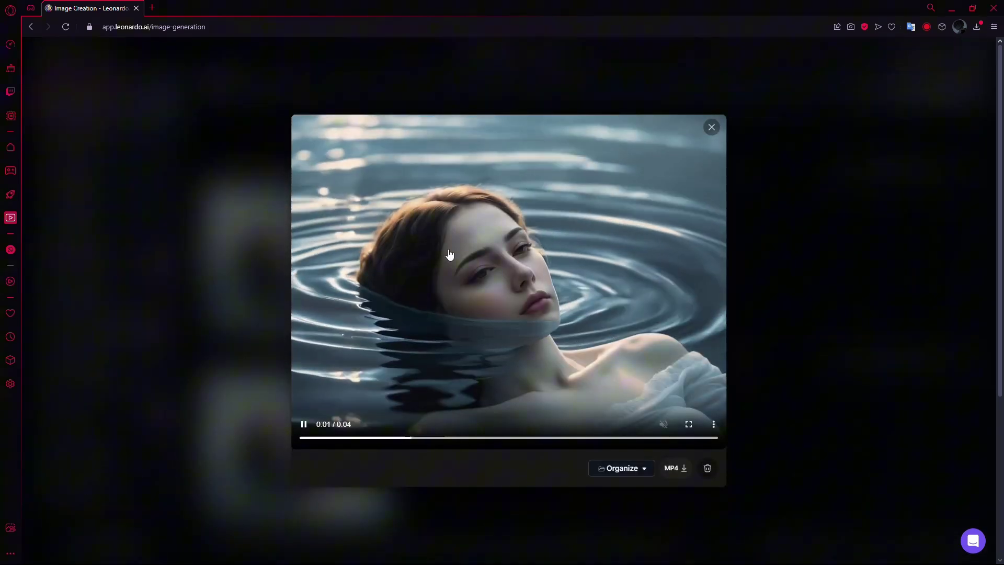